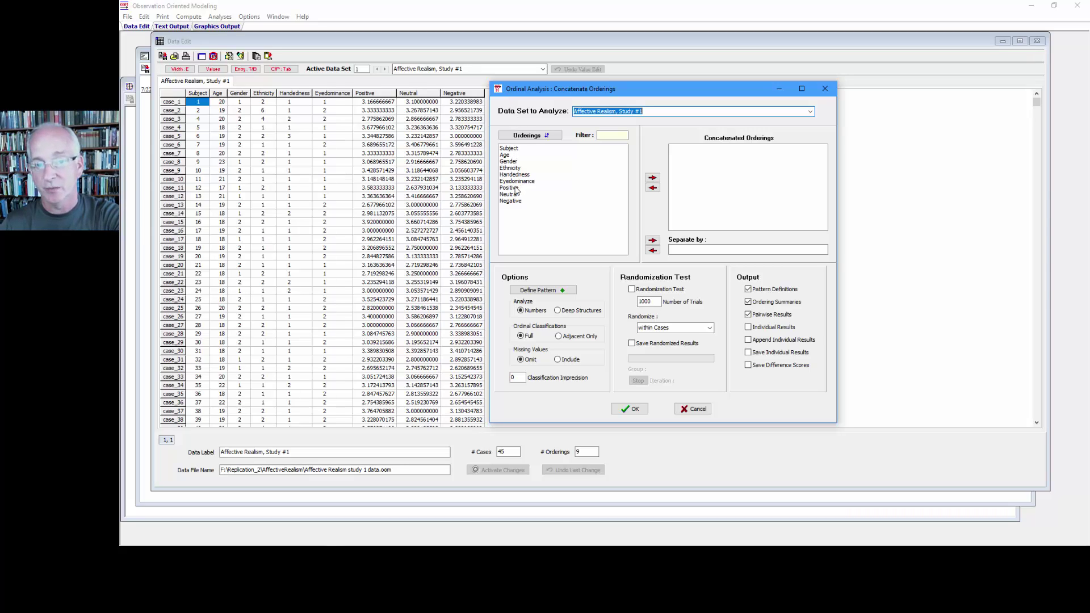
Add Positive, Neutral and Negative to the concatenated orderings of the Affective Realism, Study #1 data set.
drag(516, 189, 517, 203)
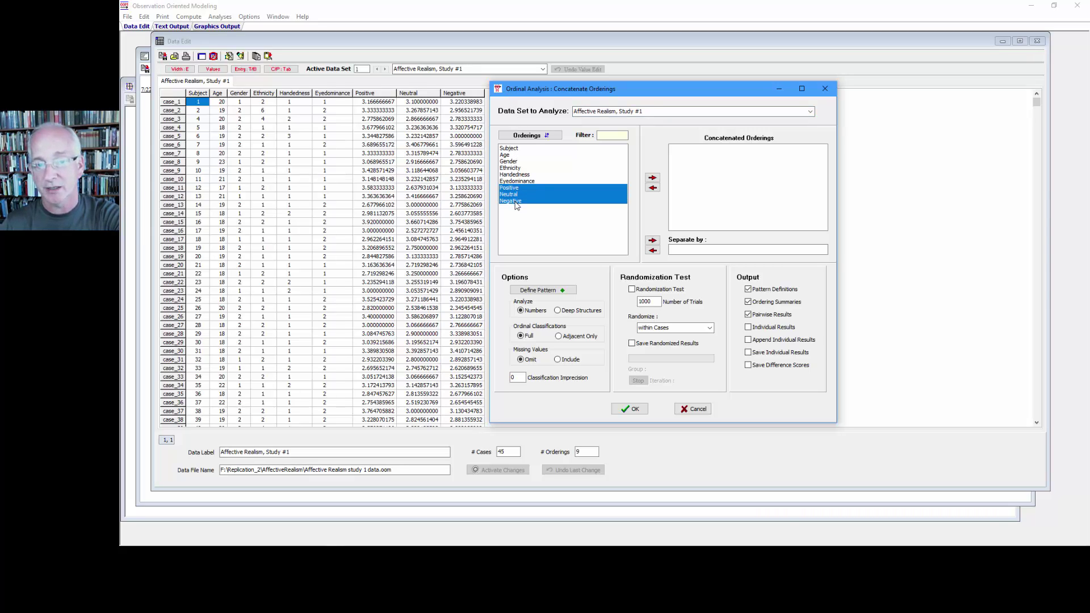
click(649, 178)
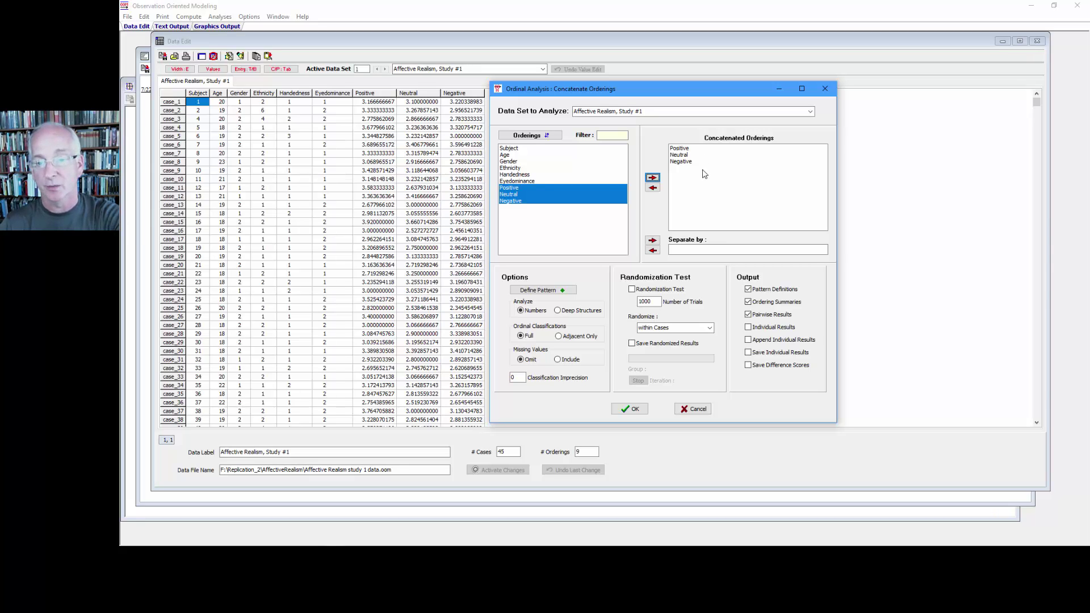
click(709, 248)
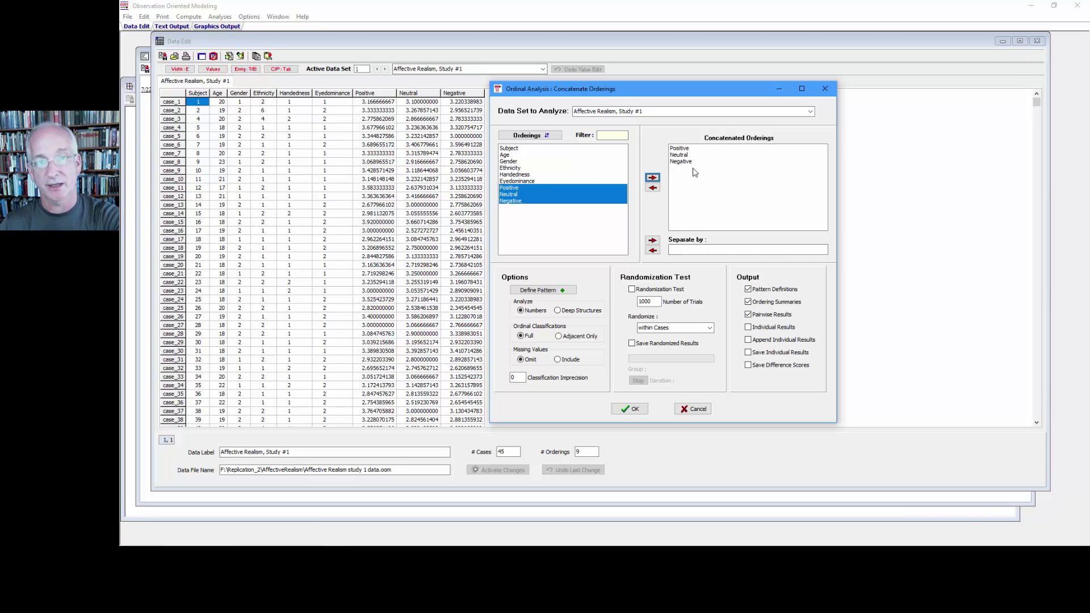
Open the ordinal pattern definition and enlarge its image font size to 17.
click(555, 293)
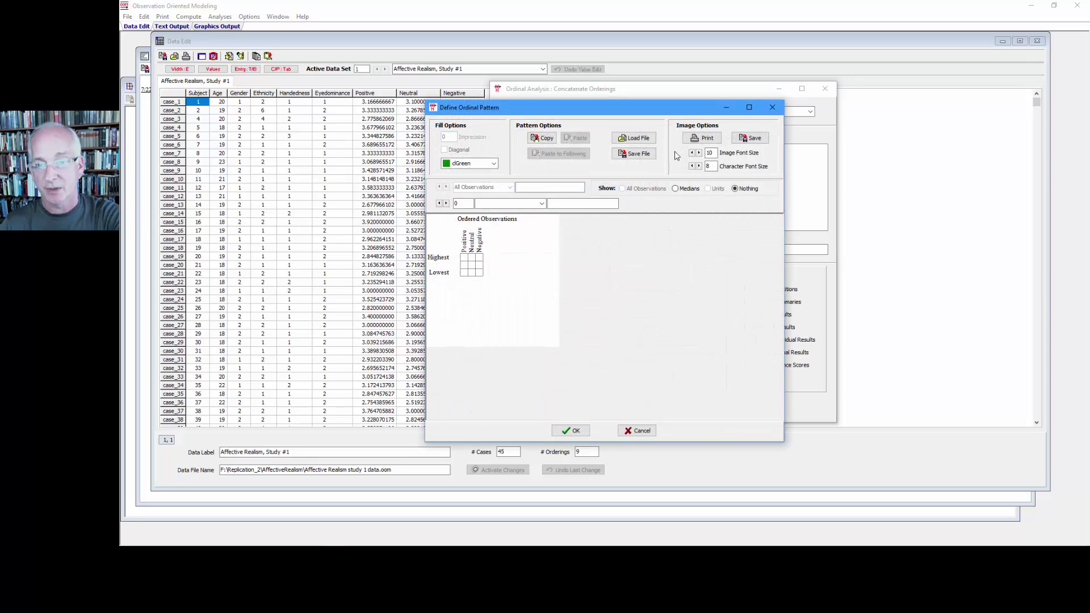
click(699, 153)
click(700, 153)
click(699, 153)
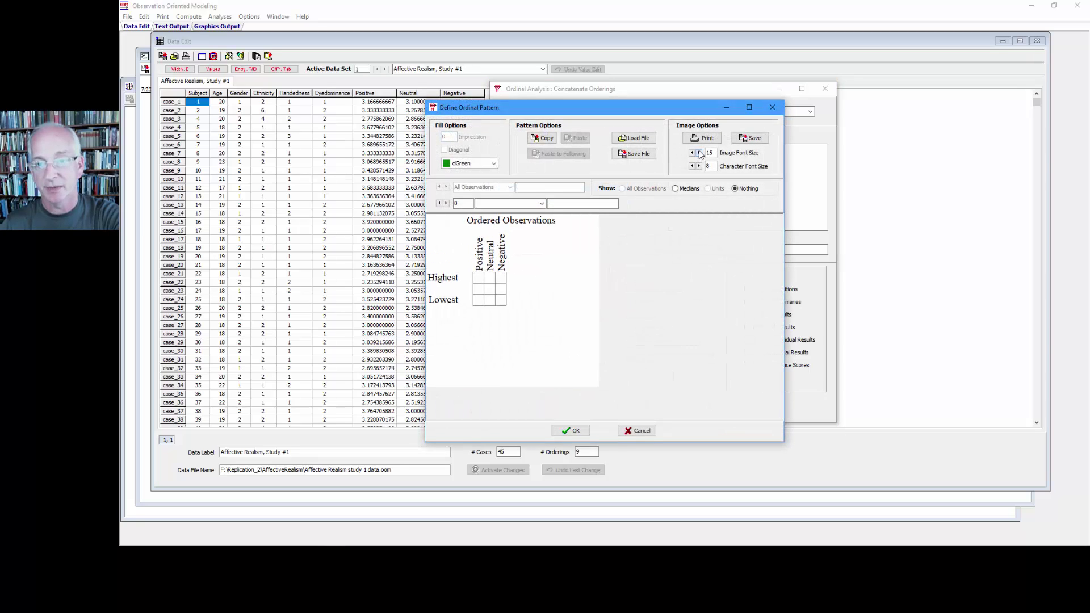
click(700, 153)
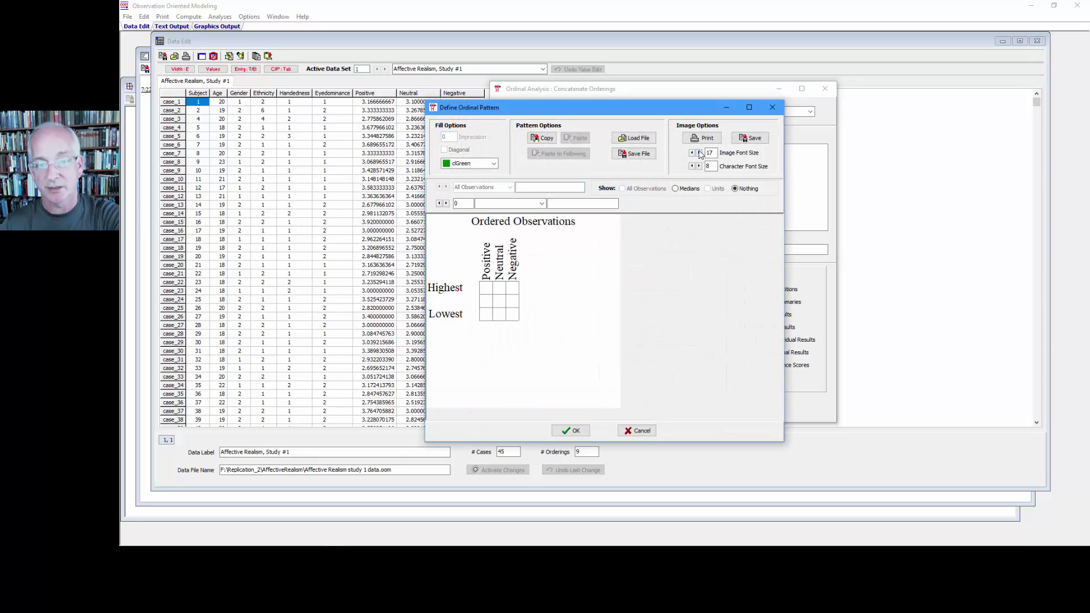
click(483, 290)
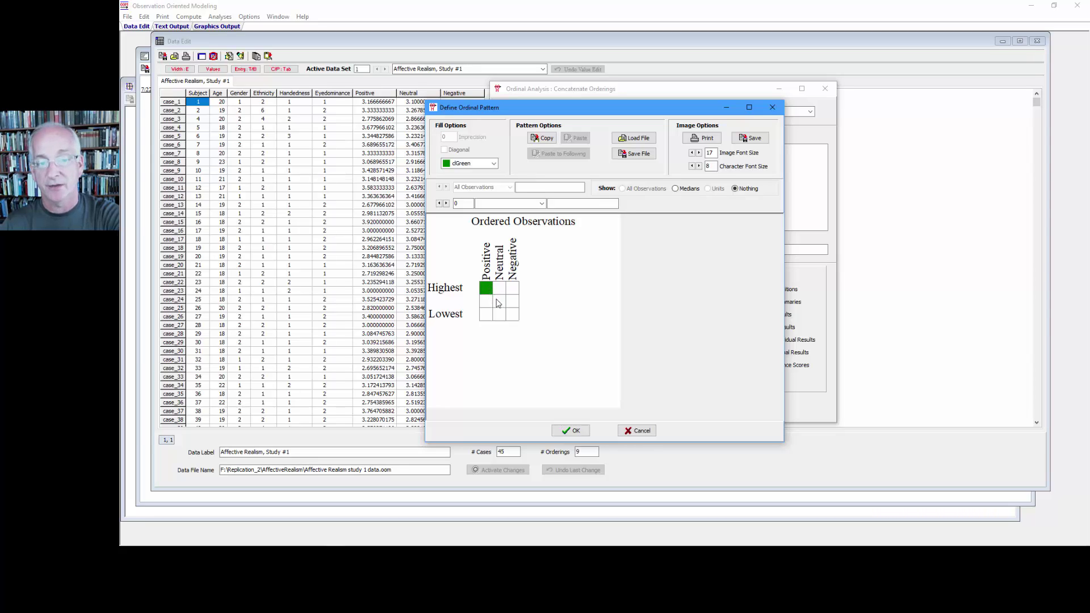
click(499, 301)
click(513, 315)
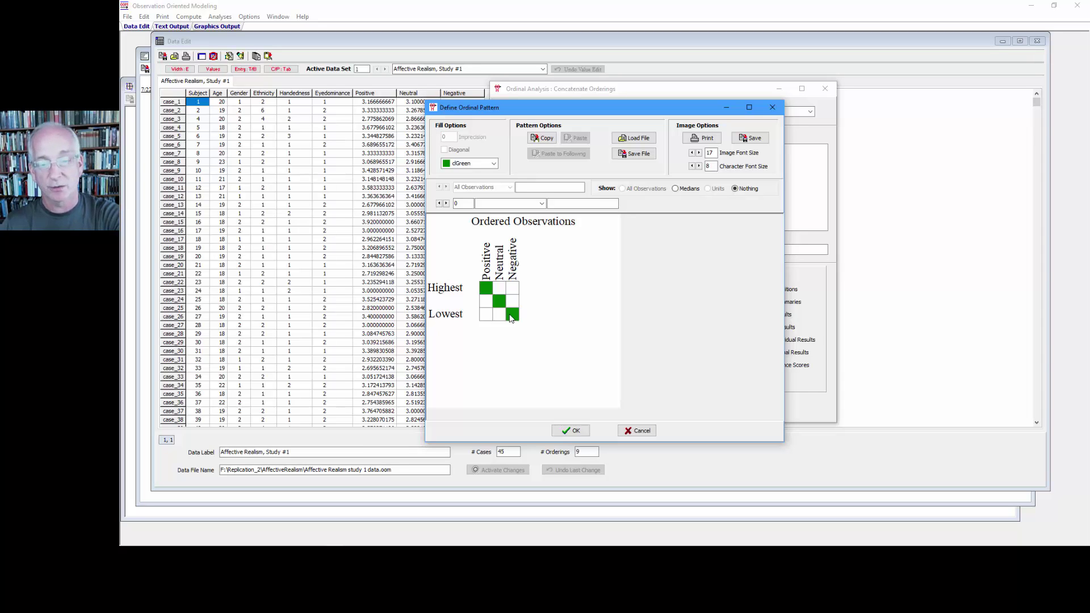
click(632, 428)
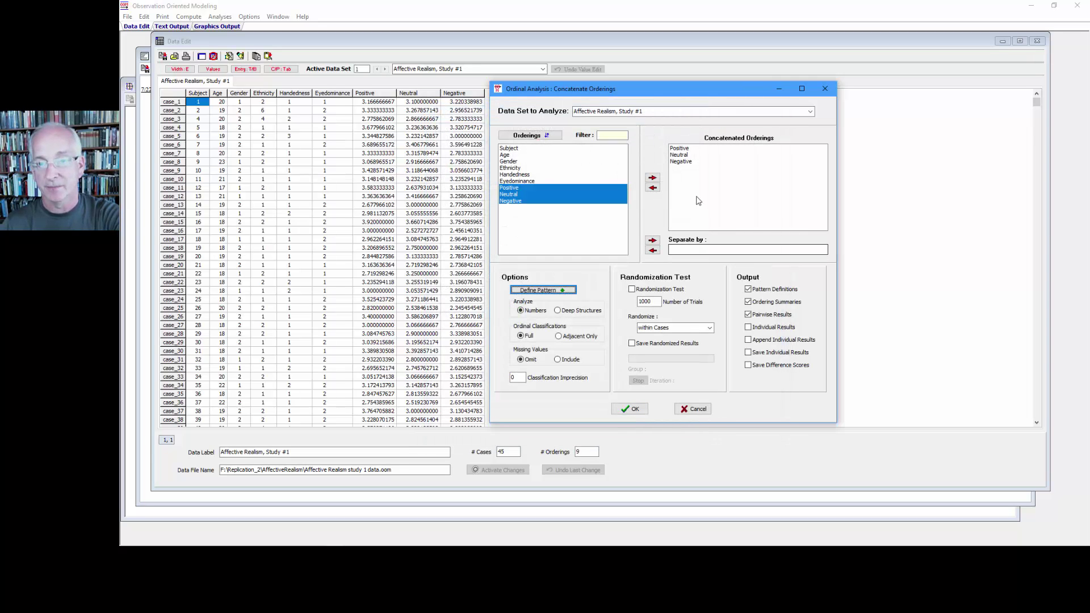
Empty the concatenated orderings and add Neutral, Positive and Negative in that order.
drag(688, 149, 685, 172)
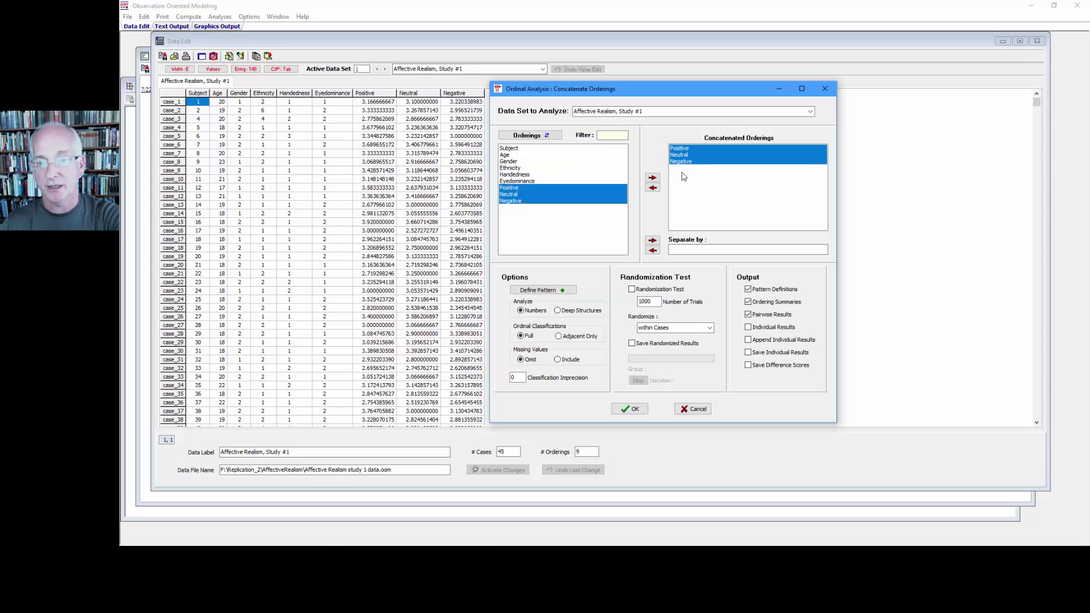
click(653, 188)
double_click(522, 195)
double_click(521, 189)
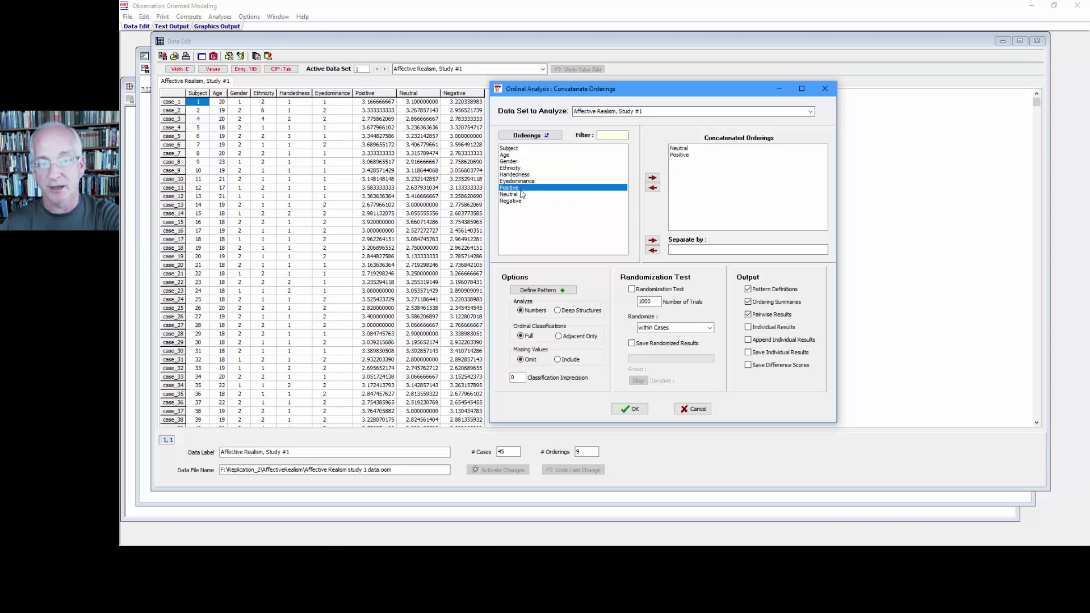
double_click(521, 201)
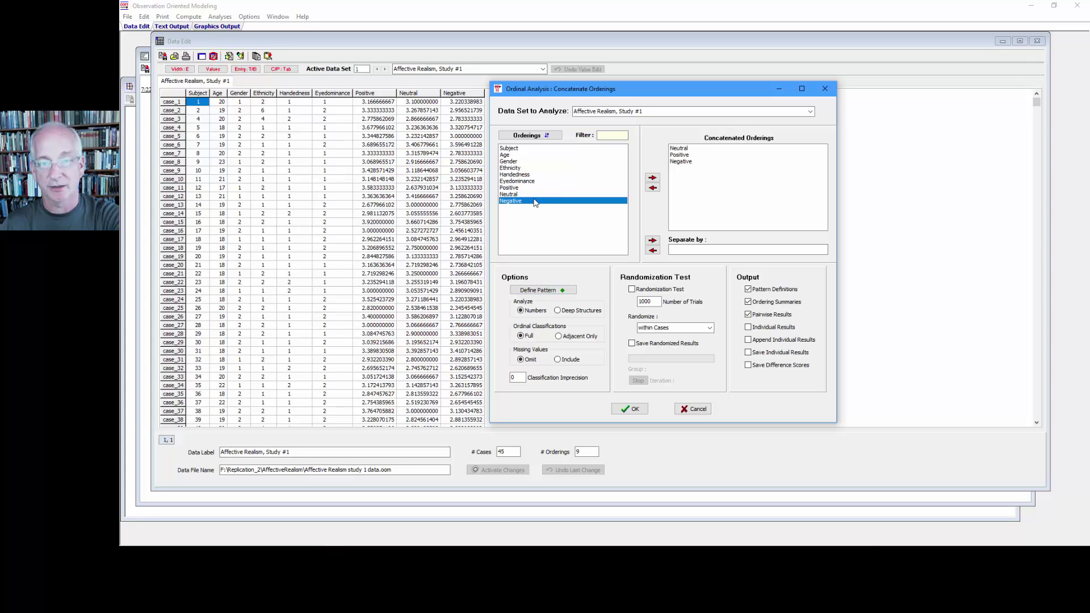
Define the ordinal pattern with Positive highest, Neutral in the middle and Negative lowest, and run the analysis.
click(559, 291)
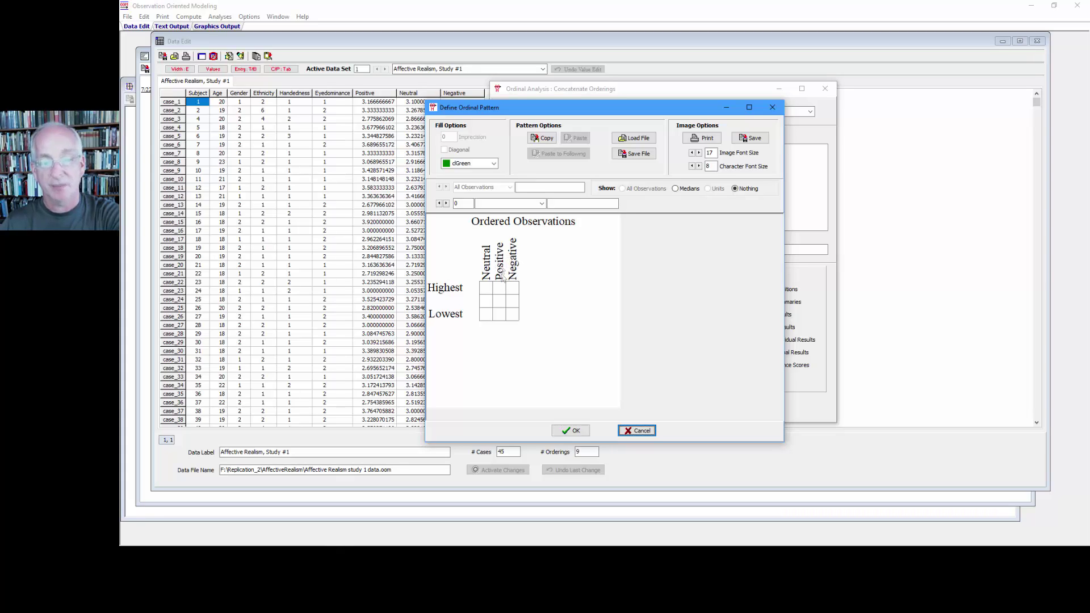
click(500, 288)
click(487, 300)
click(519, 321)
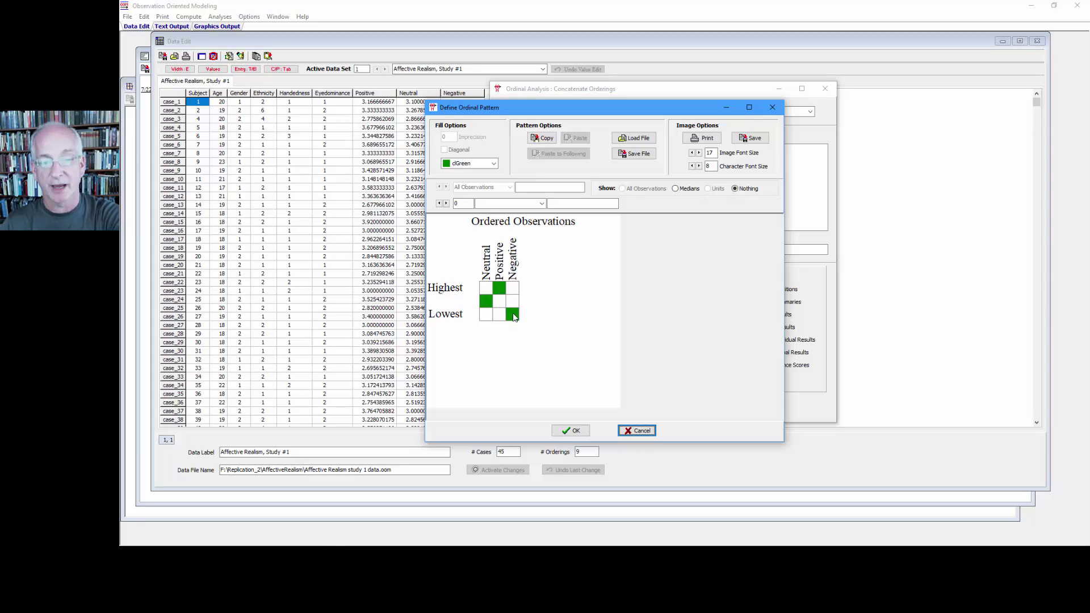
click(567, 432)
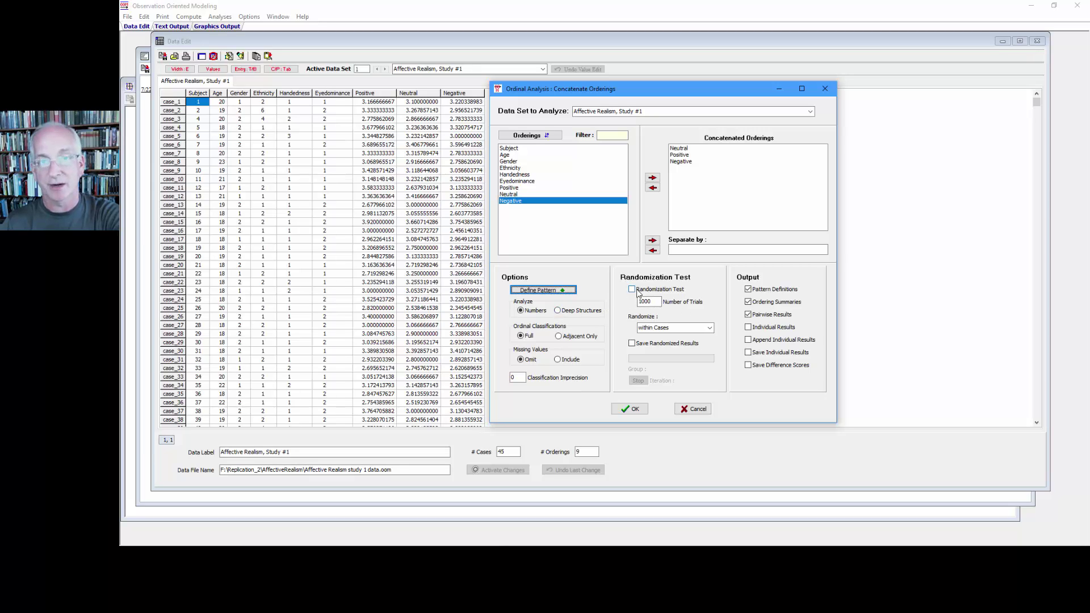
click(635, 411)
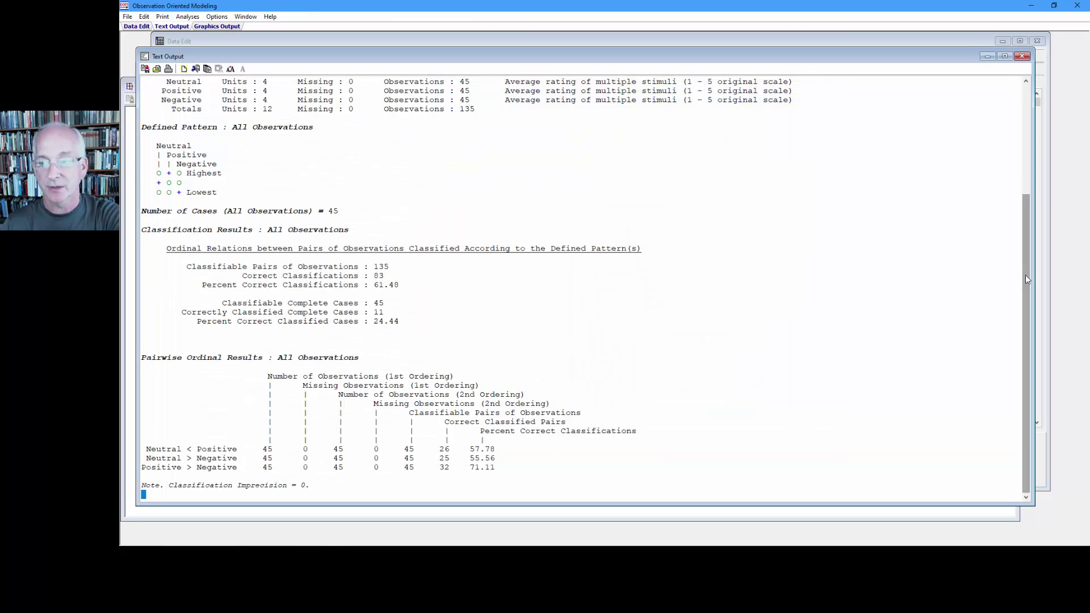
Examine the output's analysis settings, ordering frequency summaries, defined pattern and number of cases.
drag(1025, 275, 896, 179)
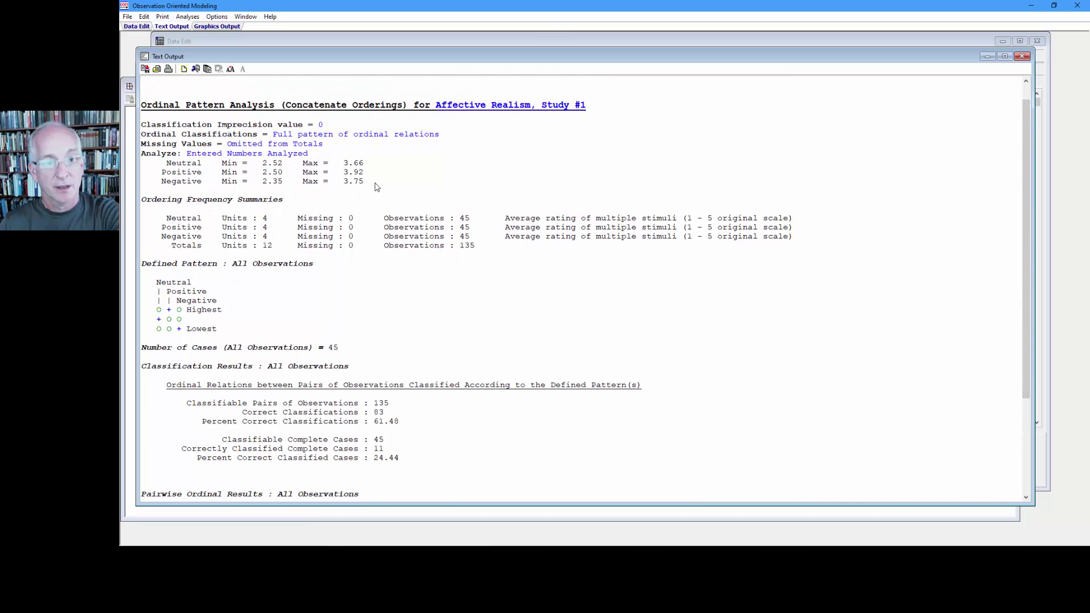
drag(367, 182, 157, 129)
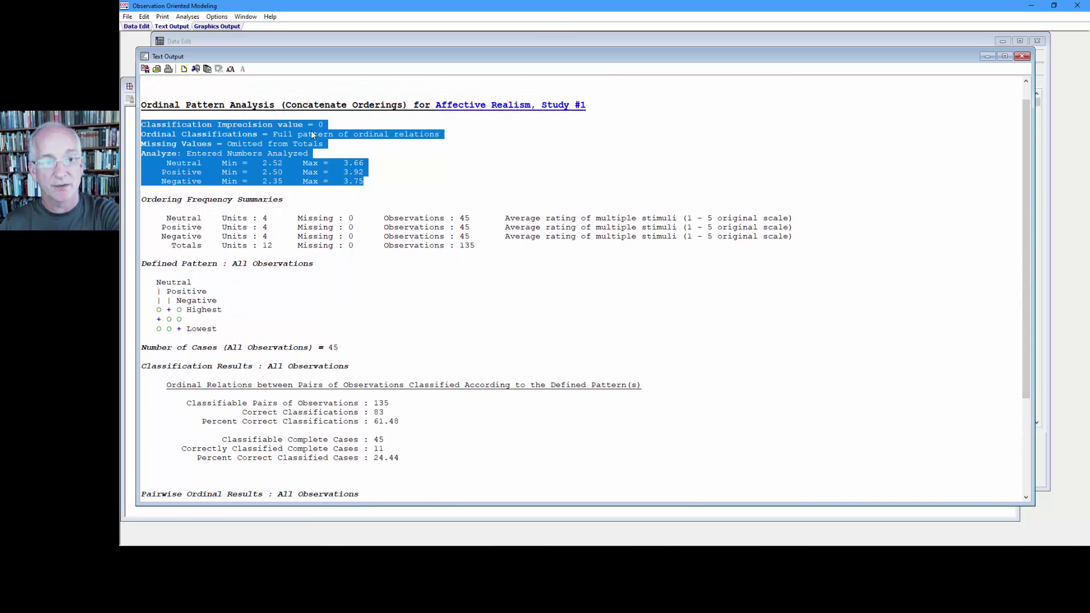
click(330, 126)
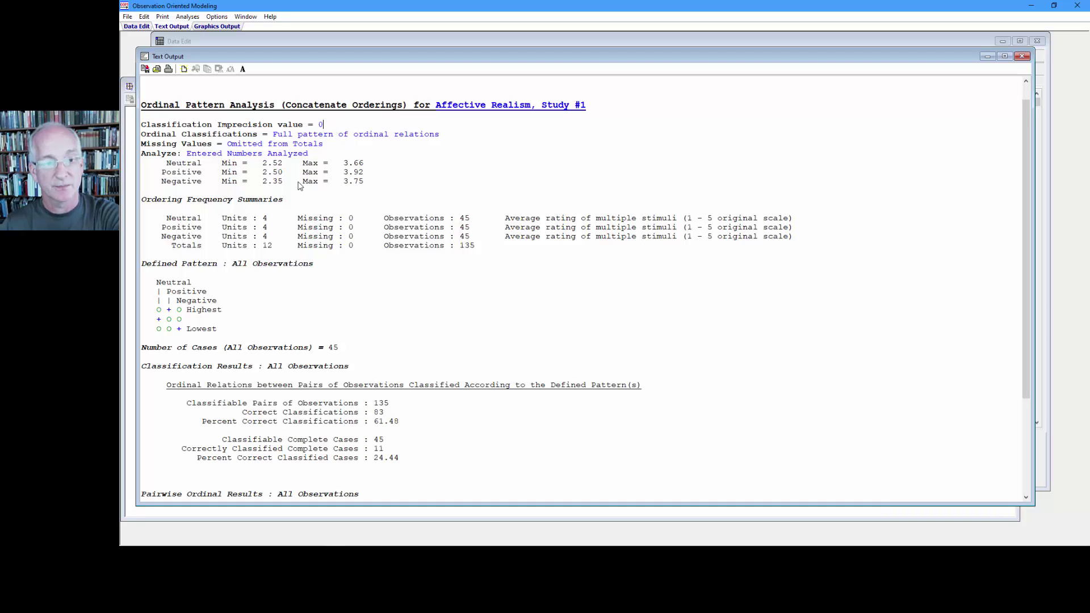
drag(286, 202, 142, 206)
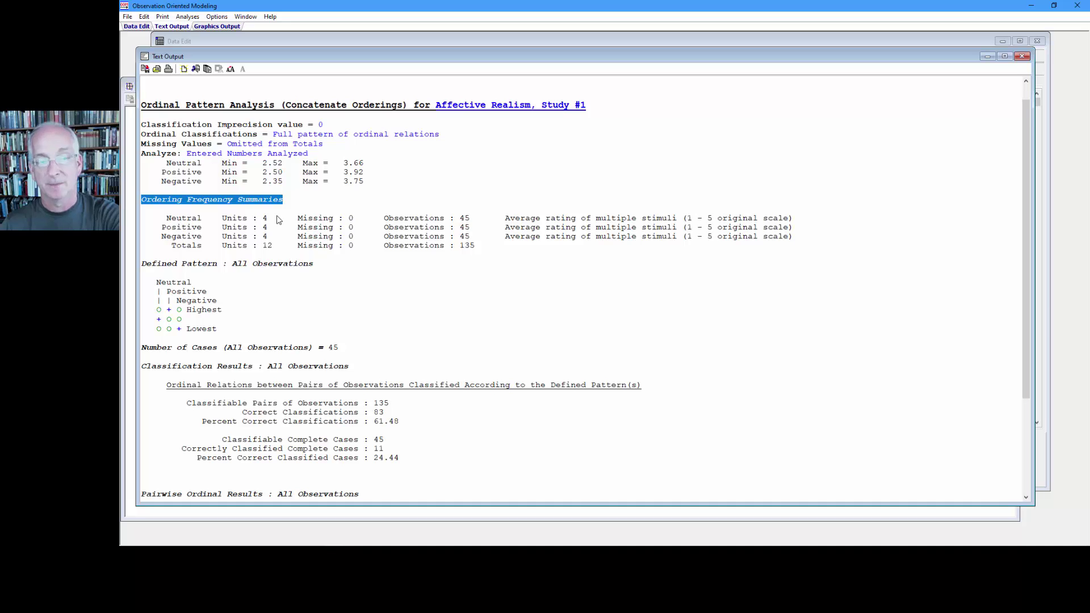
click(221, 266)
drag(221, 266, 141, 266)
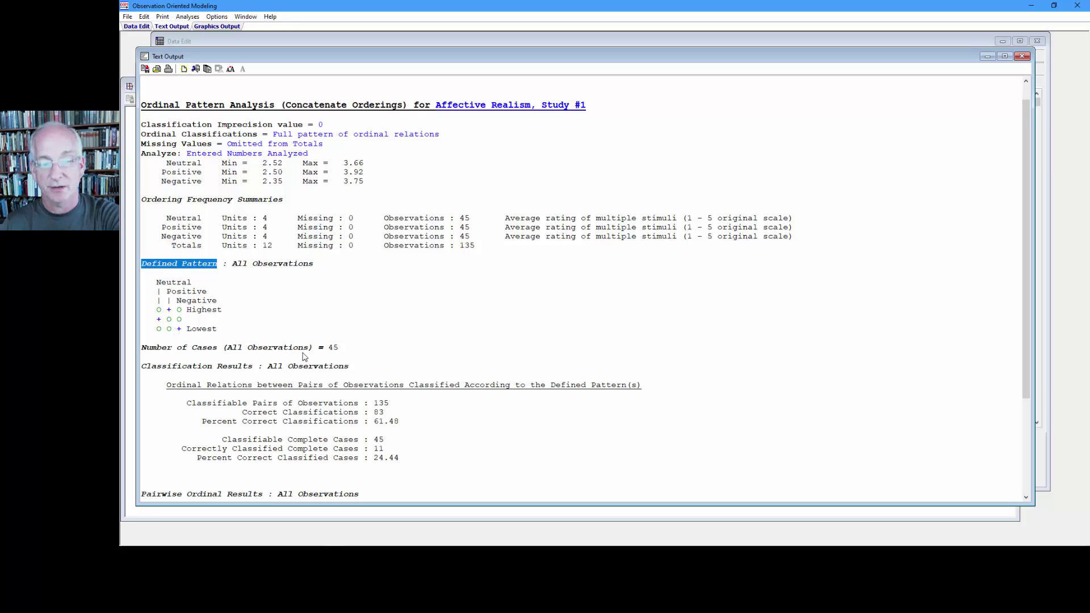
drag(316, 347, 344, 353)
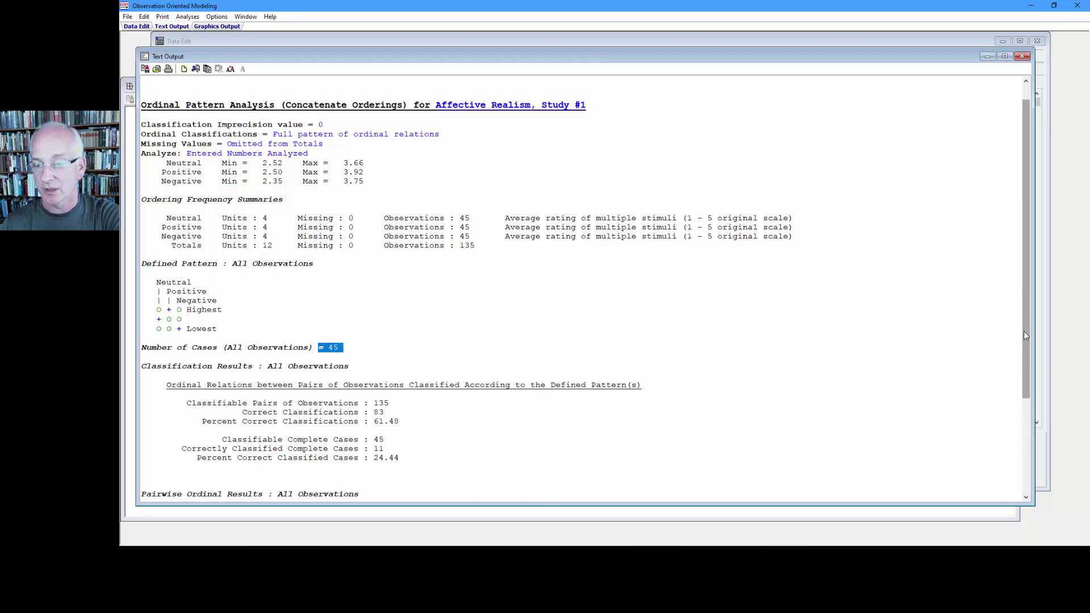
Examine the complete-case classification results, moving the text output aside so the data columns can be compared with them.
drag(1024, 332, 1034, 437)
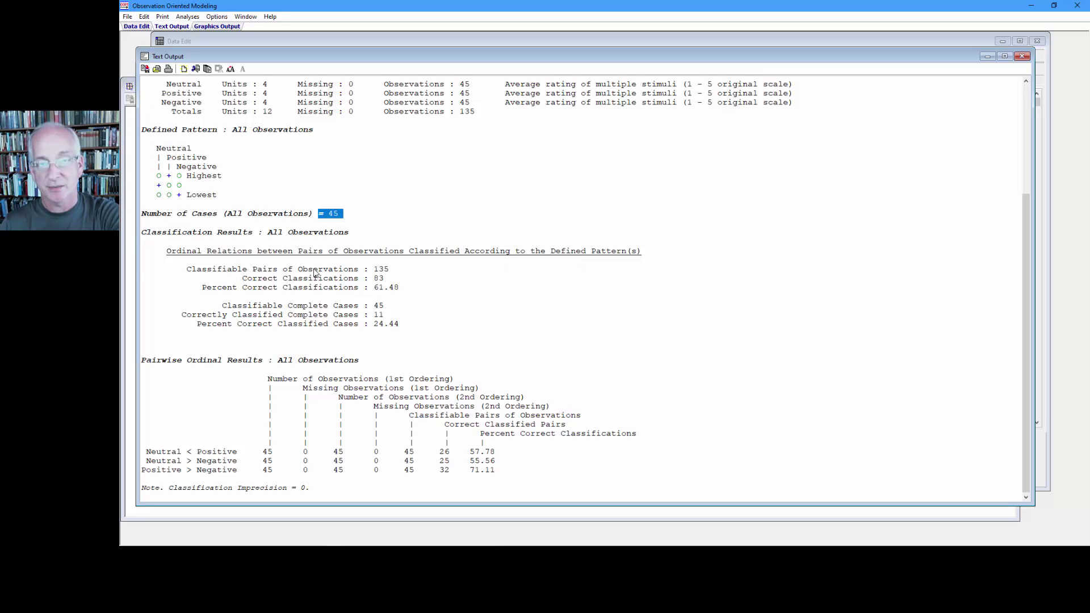
drag(223, 306, 389, 309)
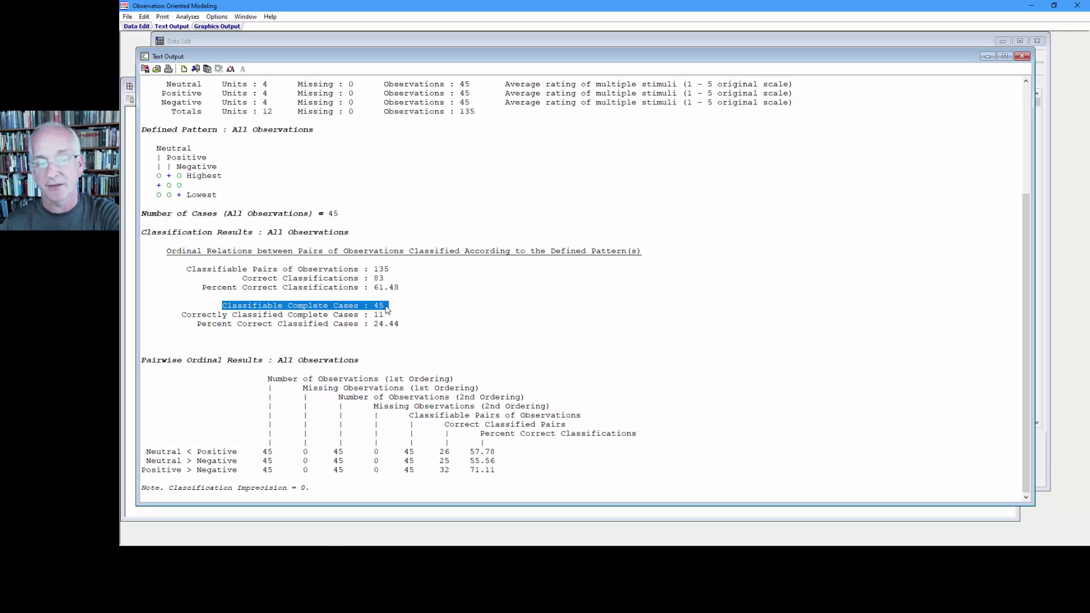
click(386, 309)
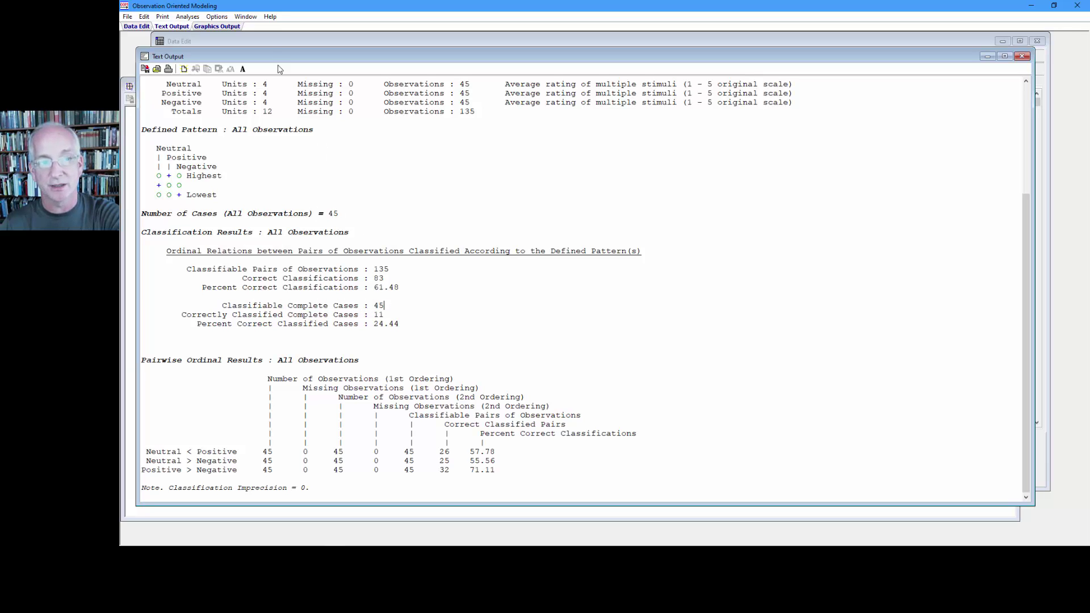
drag(271, 54, 621, 46)
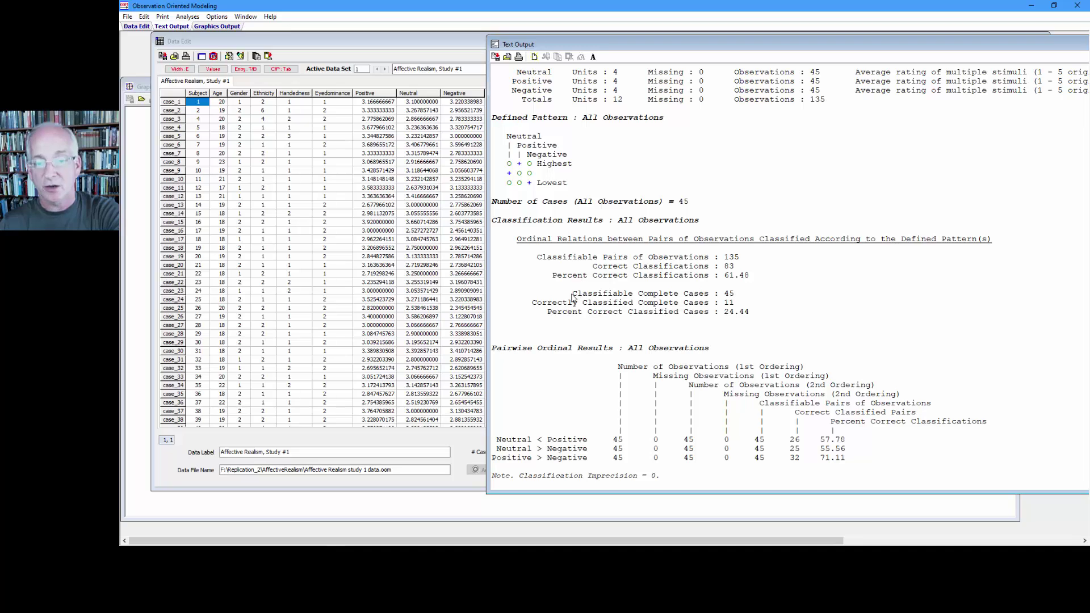
drag(572, 298, 735, 295)
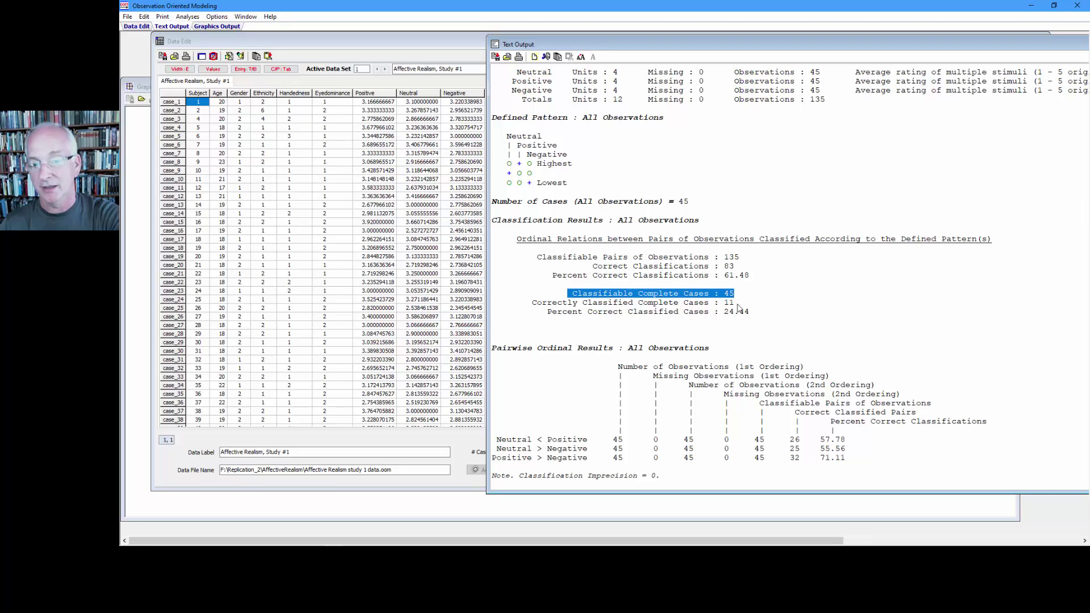
drag(736, 303, 547, 319)
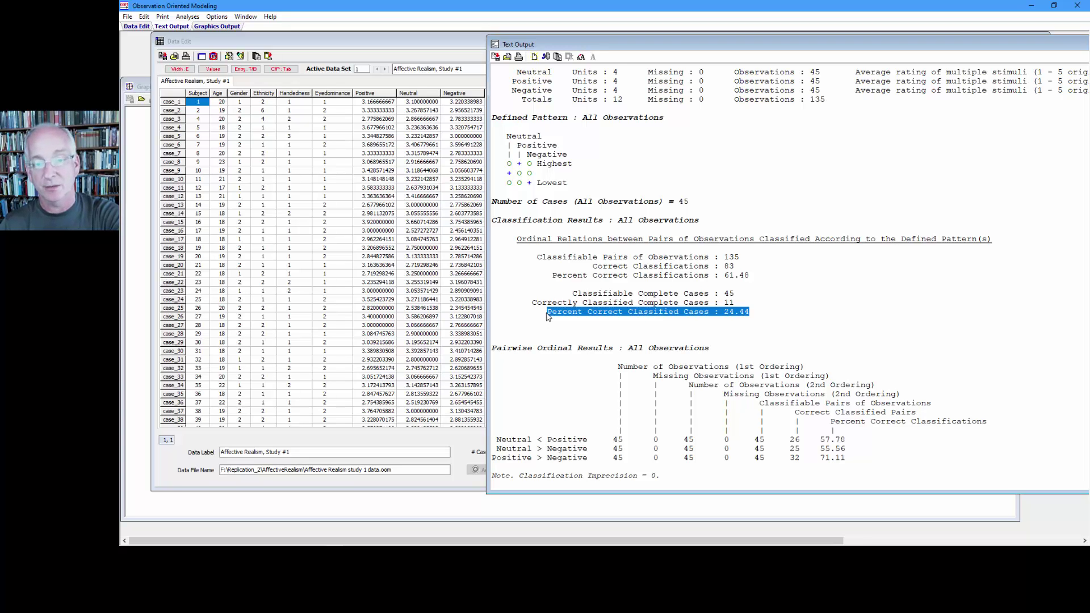
Examine the classifiable pairs of observations, the correct classifications and their percentage in the classification results.
drag(537, 257, 710, 261)
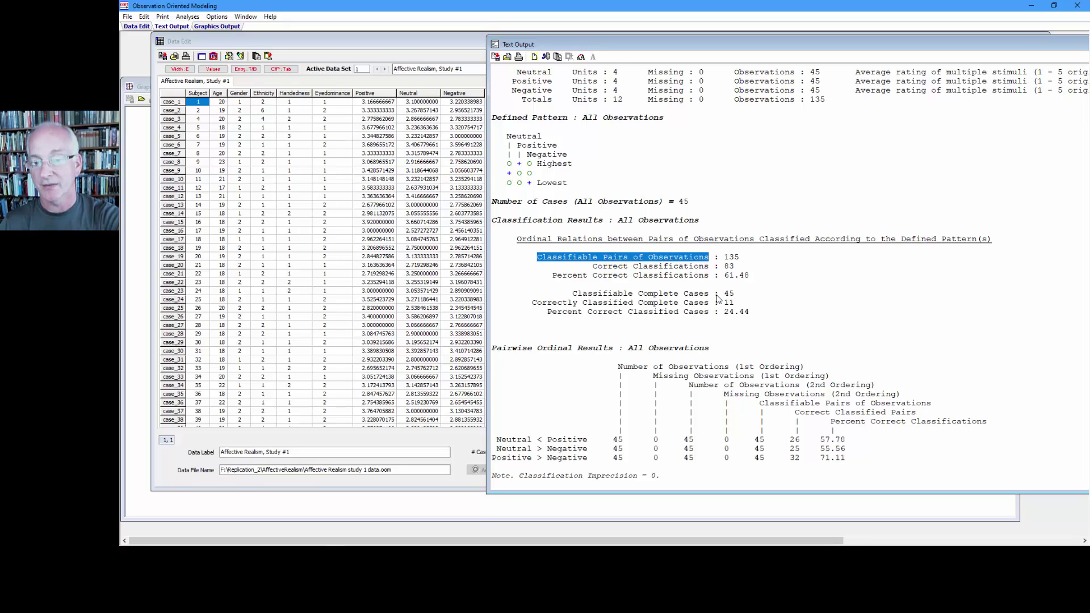
drag(740, 258, 725, 260)
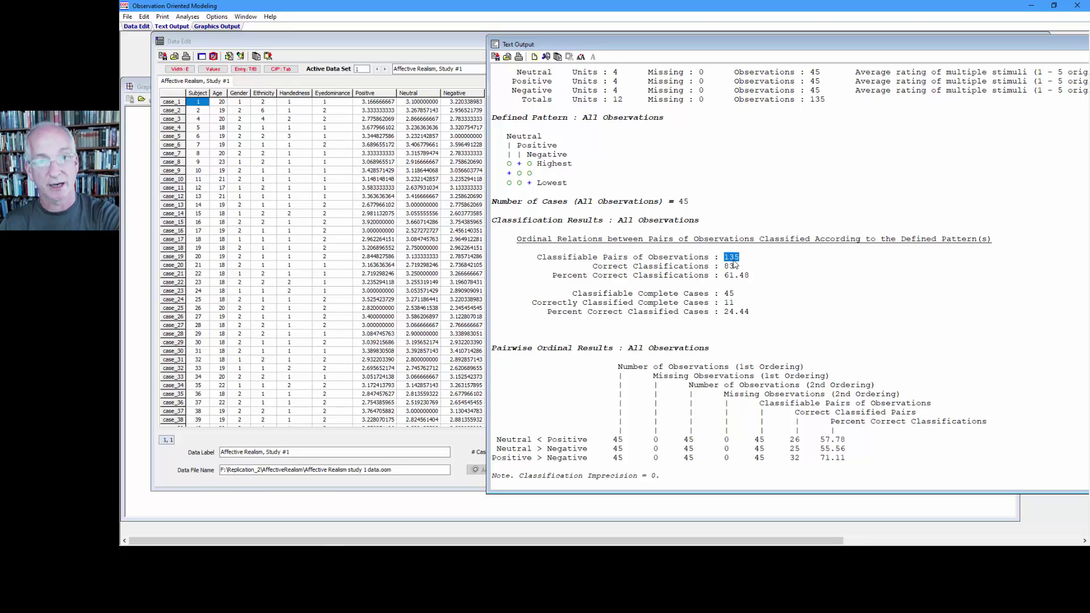
double_click(730, 266)
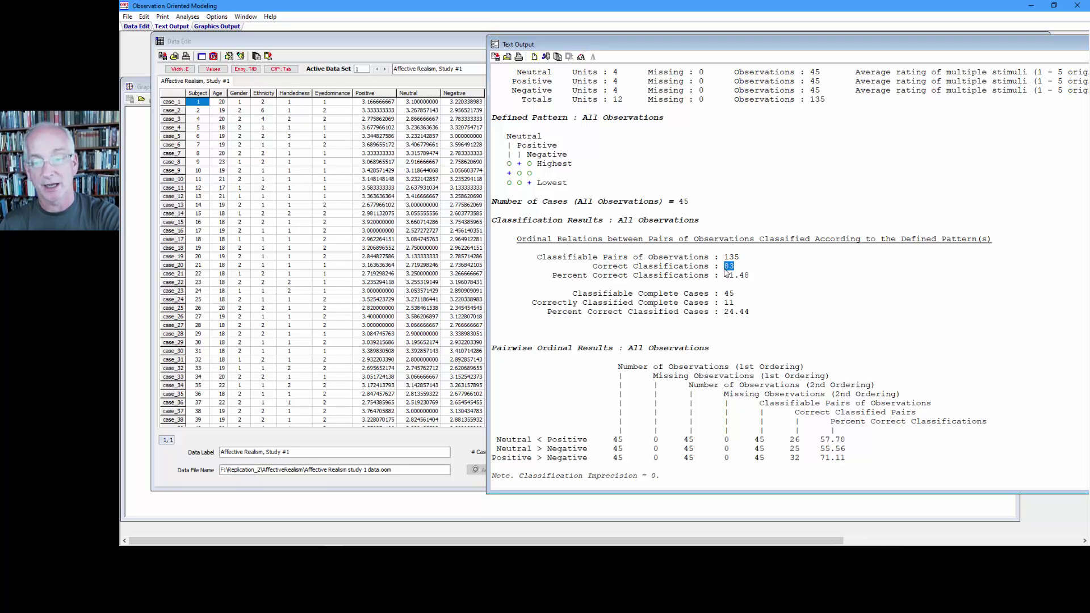
drag(752, 276, 555, 281)
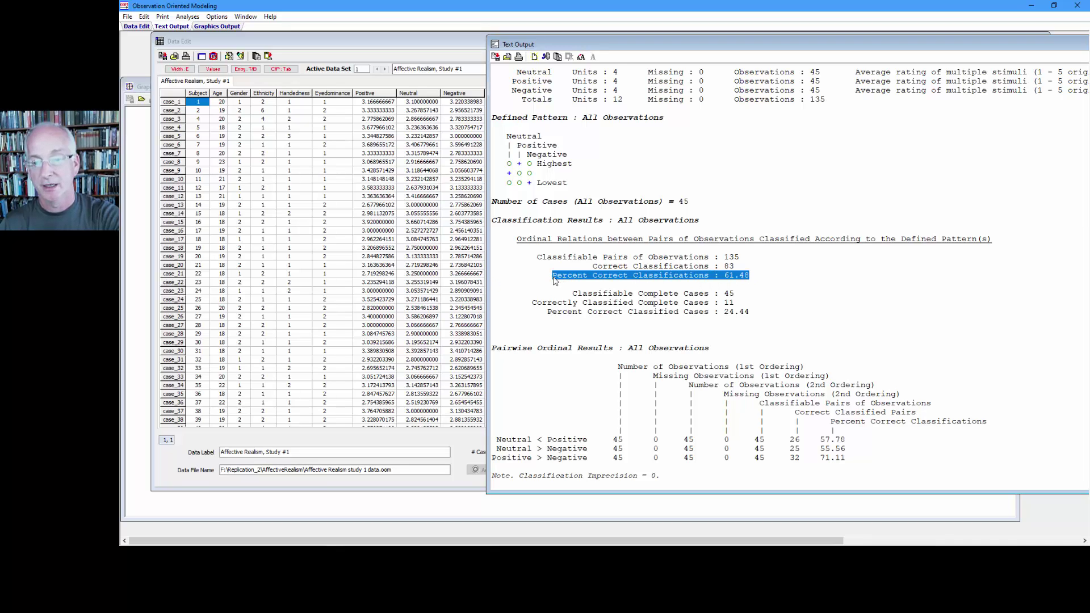
click(754, 277)
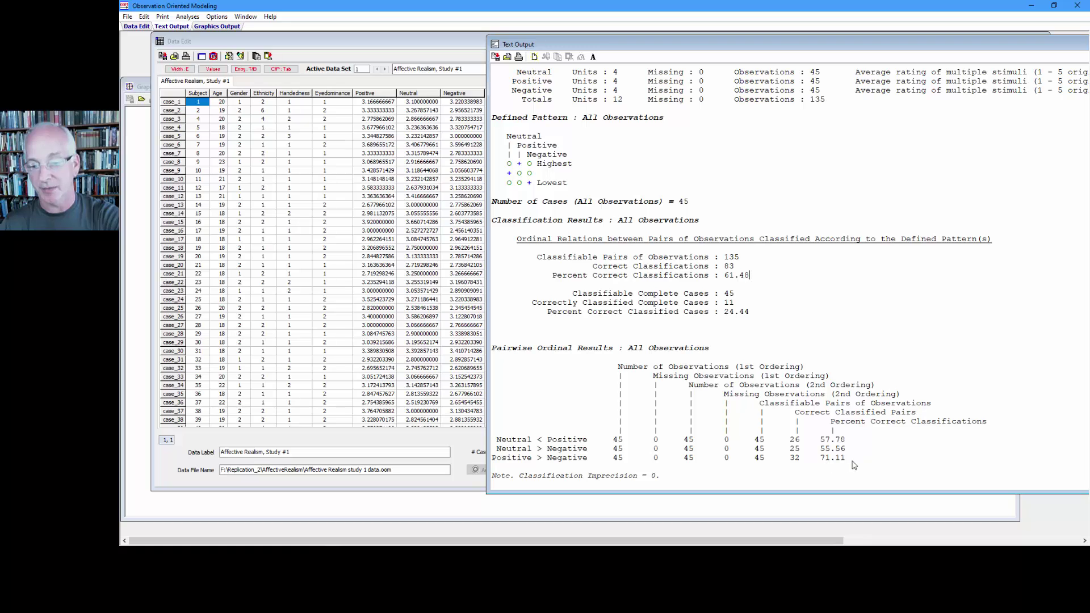
Append blank lines below the classification imprecision note at the end of the text output.
click(793, 479)
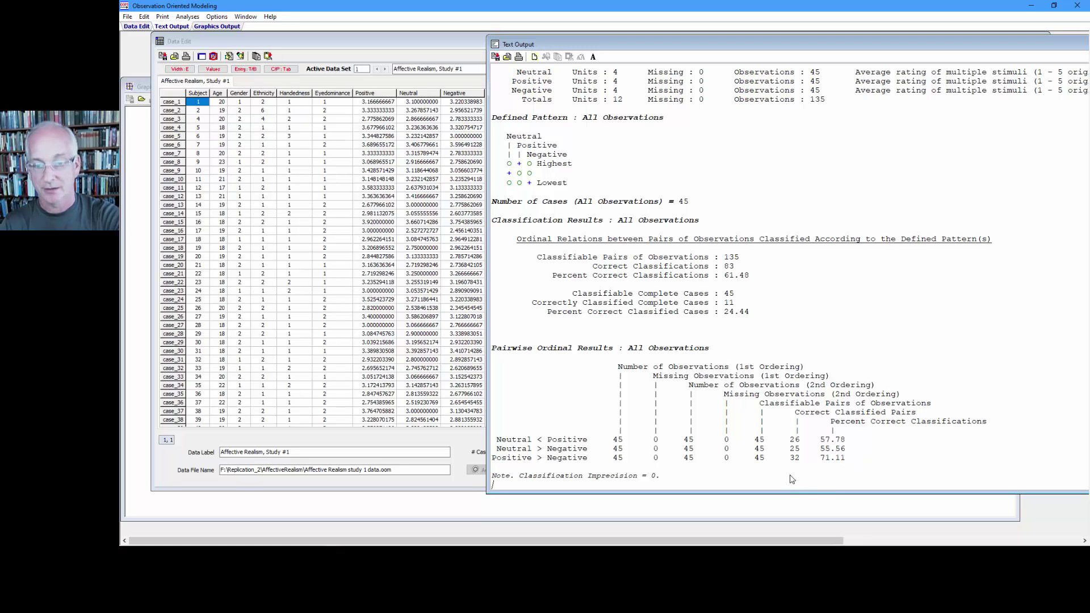
key(Return)
key(Return)
key(Return)
key(Return)
key(Return)
key(Return)
key(Return)
key(Return)
key(Return)
key(Return)
key(Return)
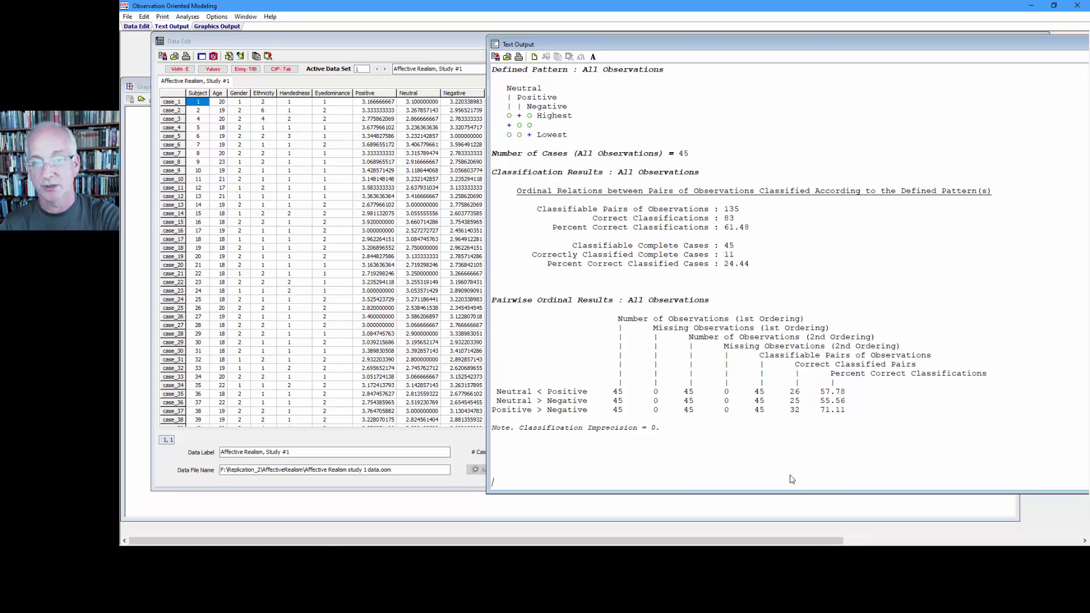
Add further blank lines at the end of the output and examine the pairwise ordinal results for Neutral < Positive.
key(Return)
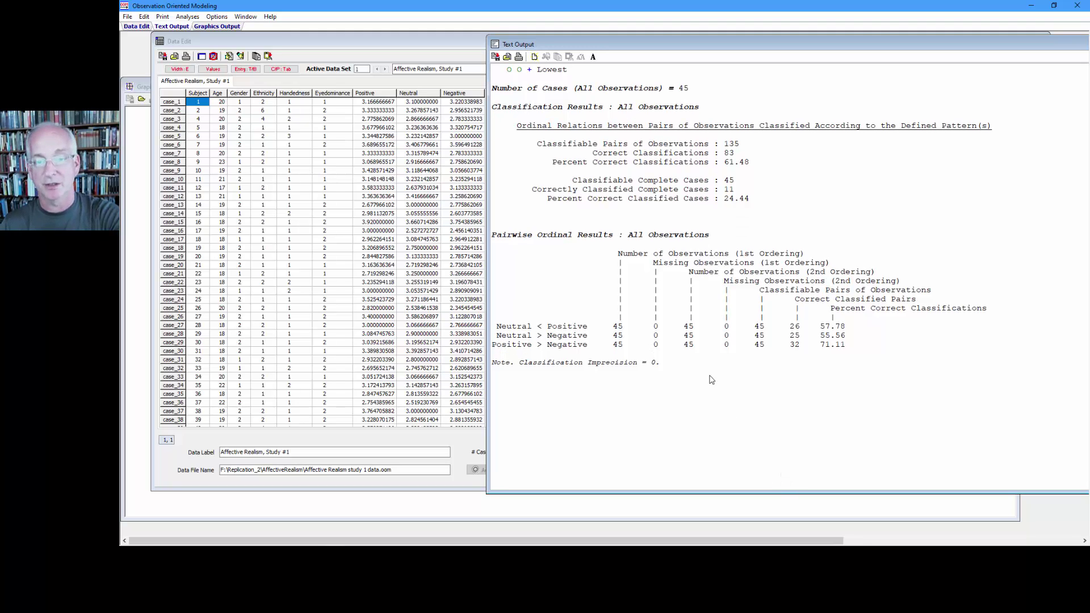
drag(615, 235, 493, 235)
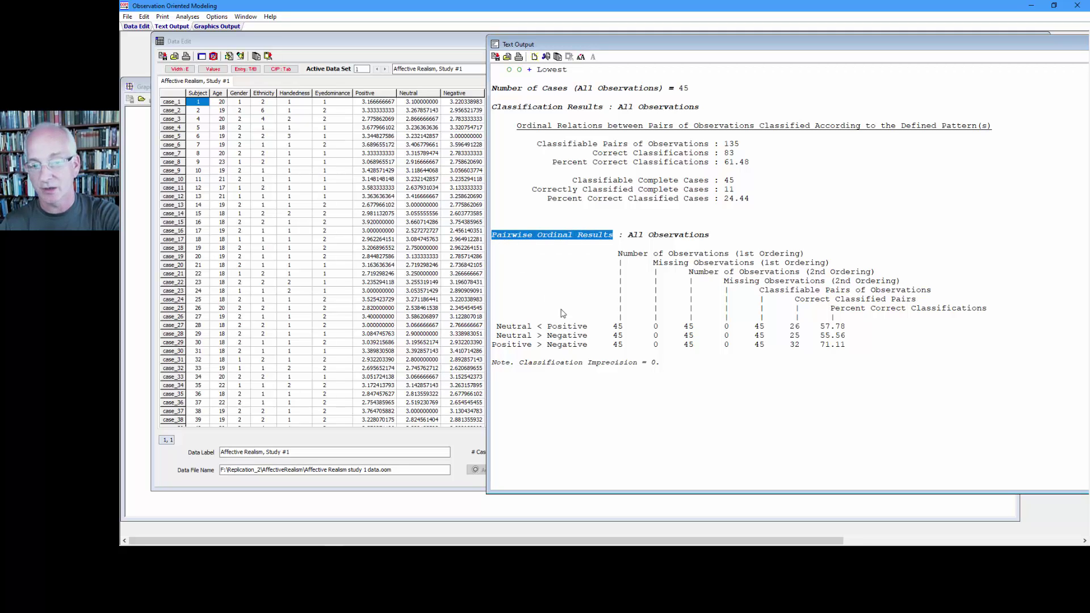
drag(594, 329, 497, 331)
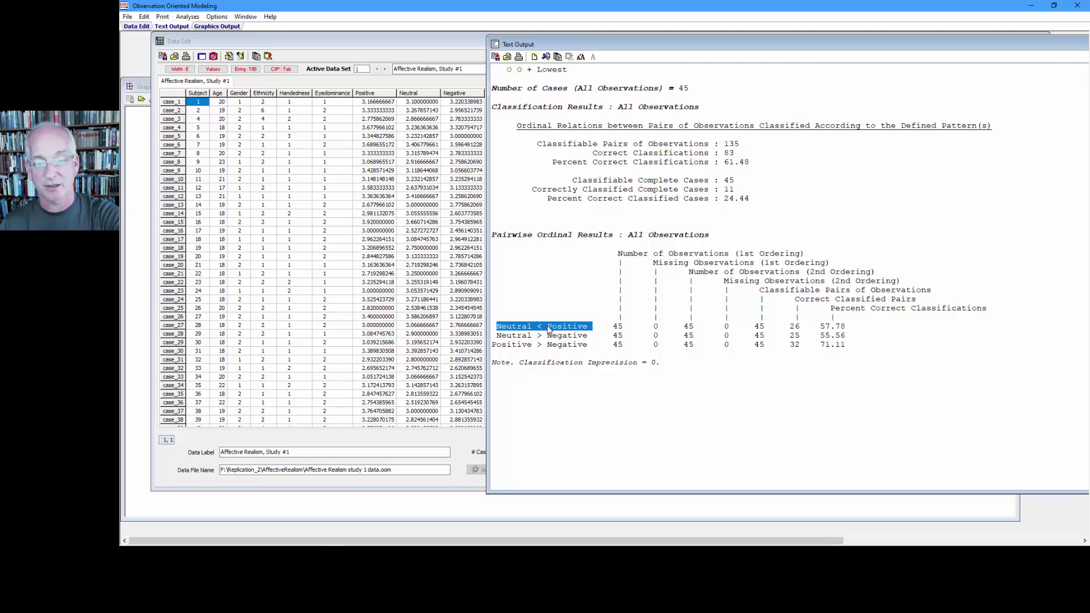
click(616, 328)
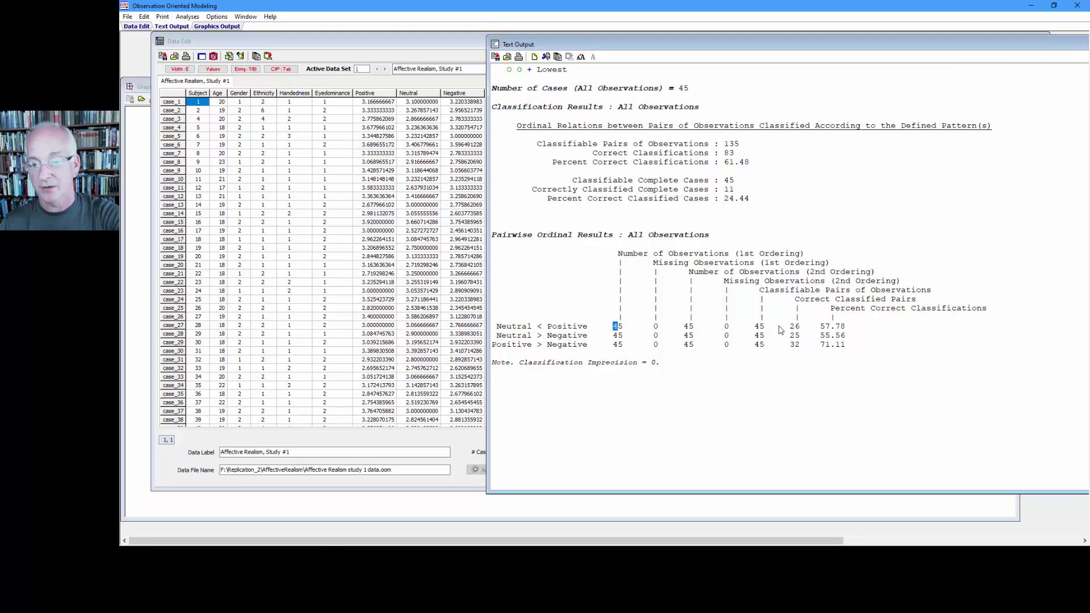
drag(787, 328, 853, 330)
click(821, 328)
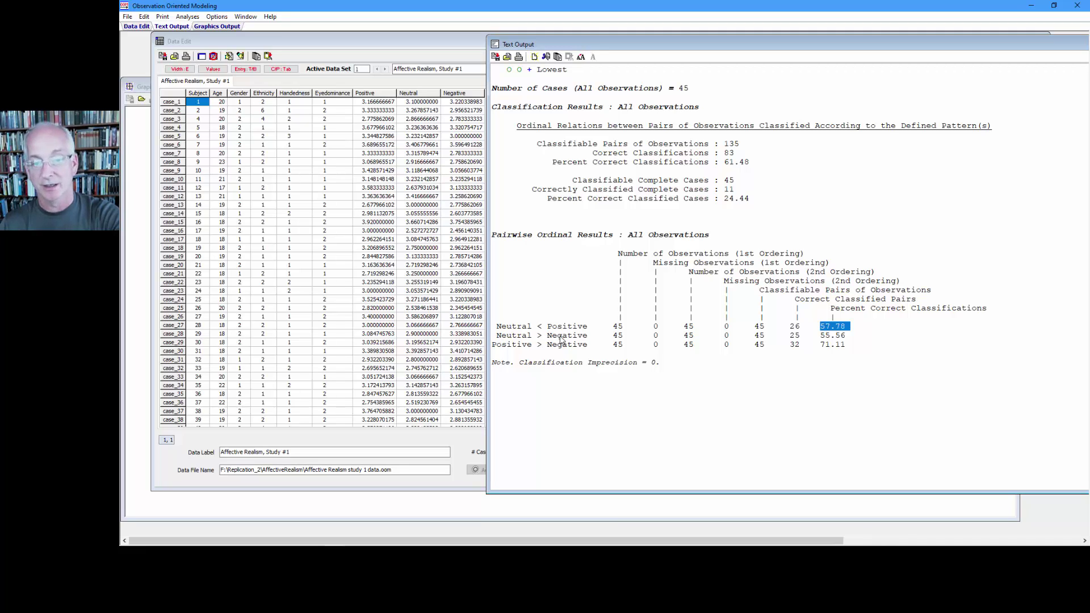
Examine the number of observations, correct pairs and percentages for Neutral > Negative and Positive > Negative in the pairwise results.
drag(613, 339, 624, 341)
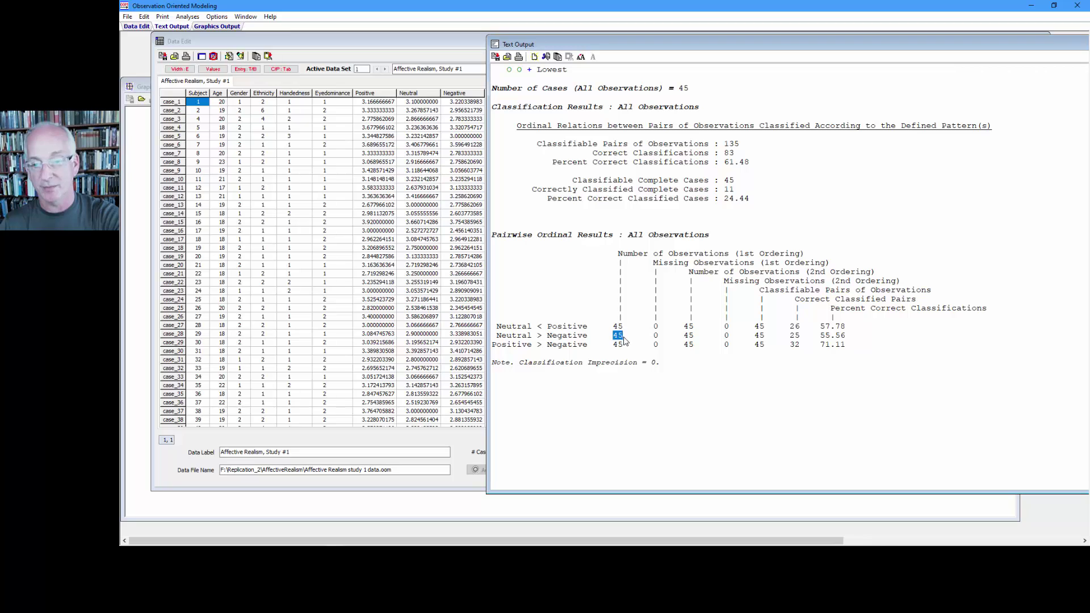
drag(791, 339, 850, 340)
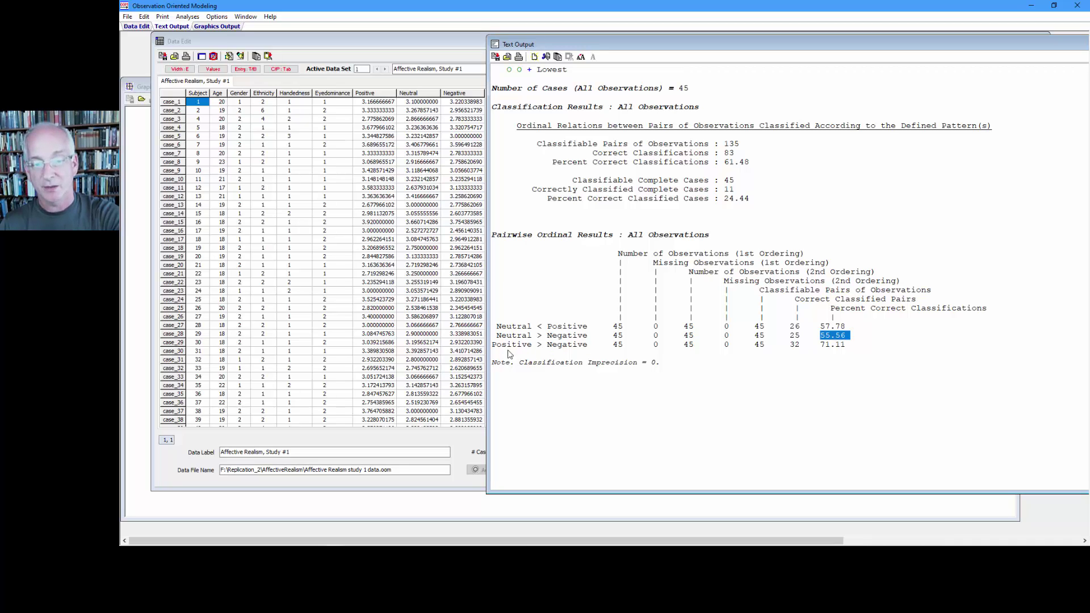
drag(493, 344, 592, 349)
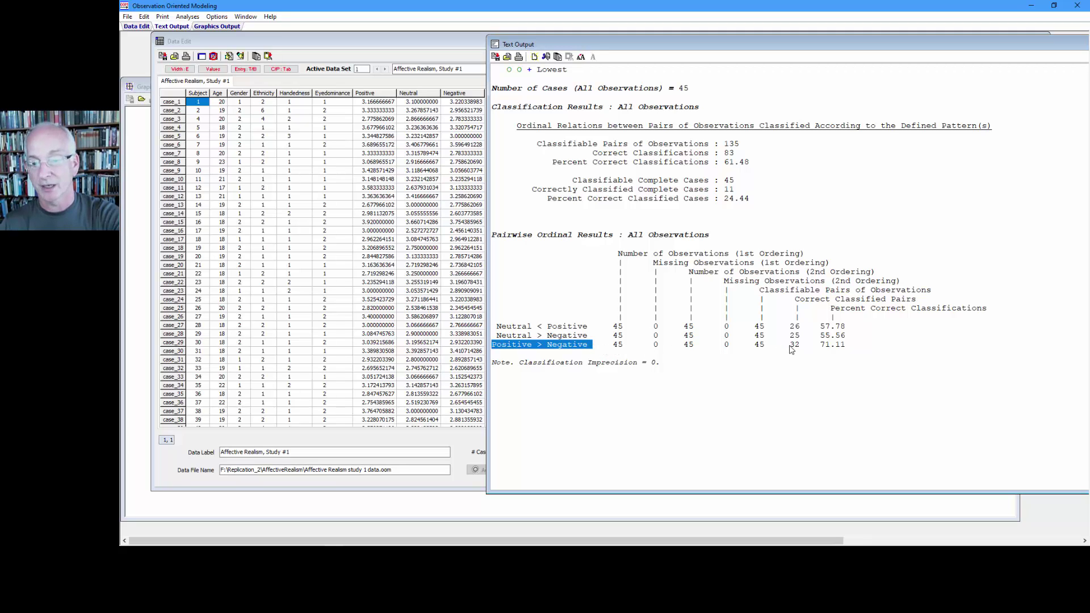
drag(790, 345, 852, 349)
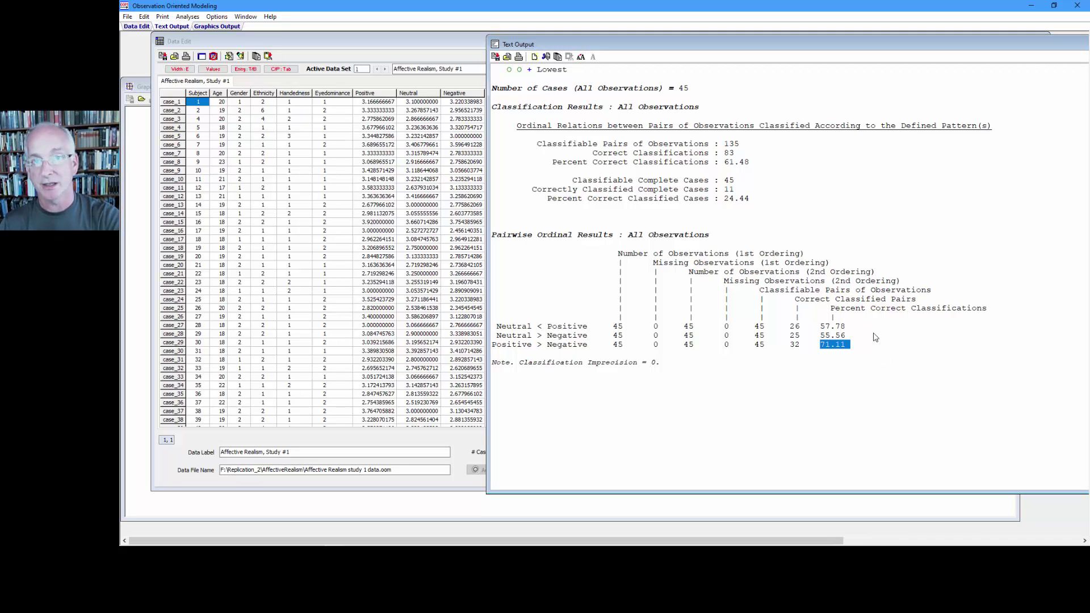
Compare the classifiable complete cases and classifiable pairs of observations with the Pairwise Ordinal Results section.
drag(739, 182, 726, 184)
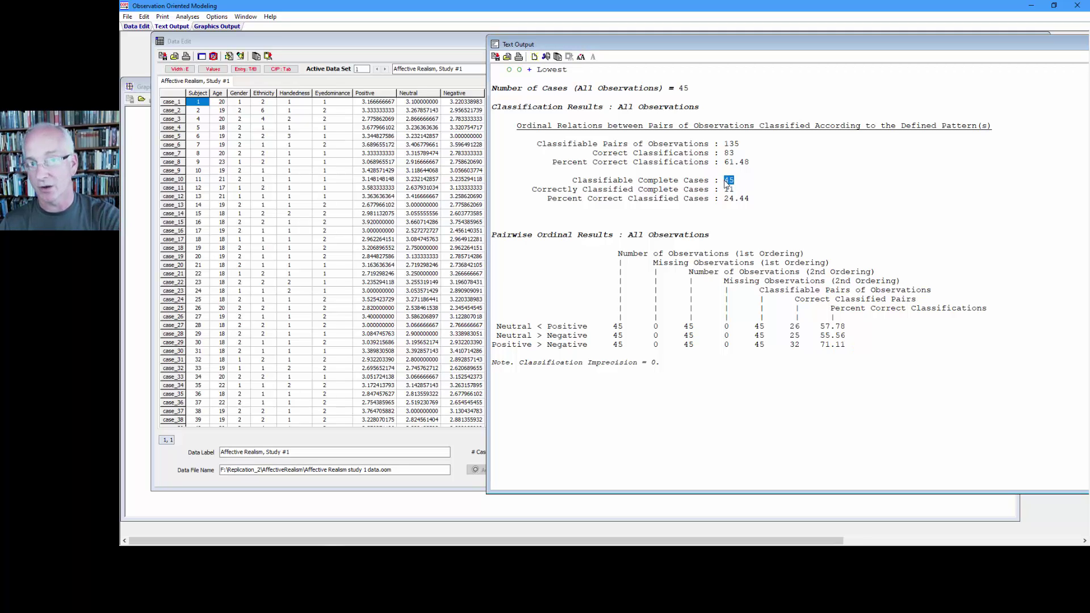
drag(742, 144, 724, 149)
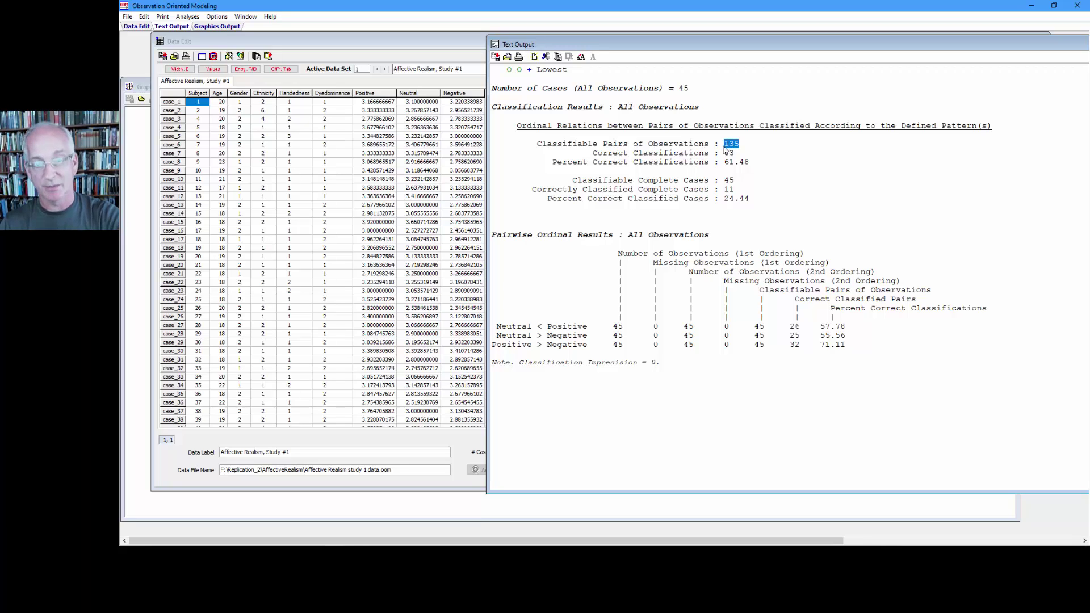
drag(614, 236, 492, 237)
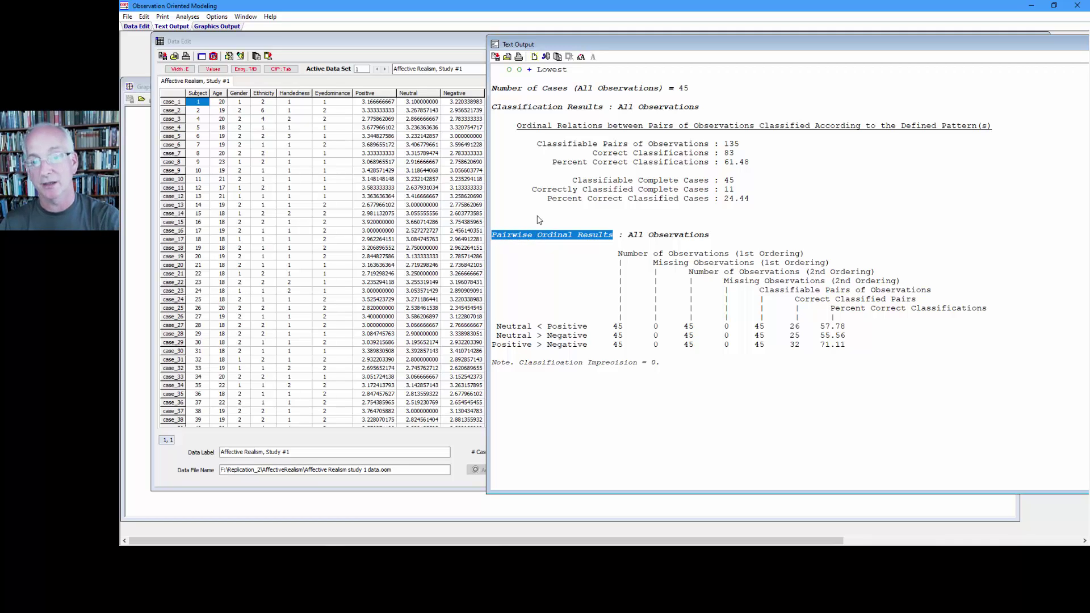